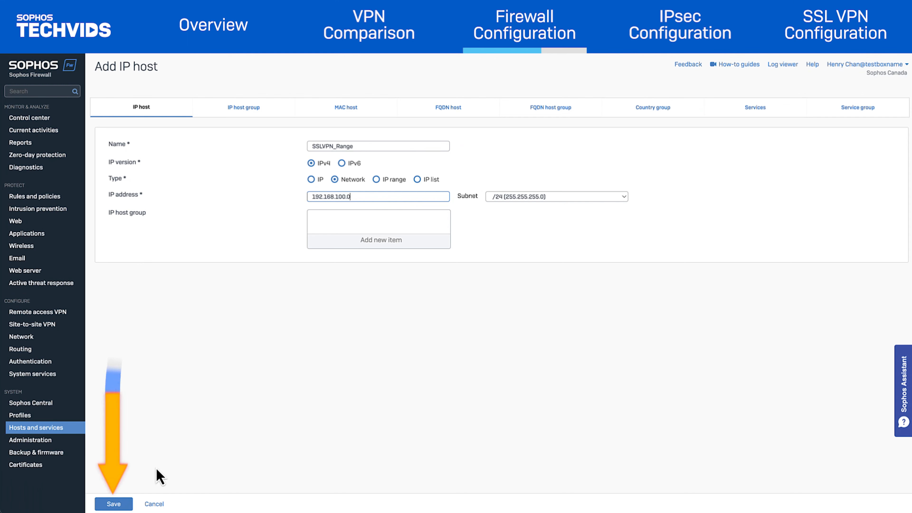
Save the SSLVPN_Range network host and start creating a new IPv4 firewall rule
left_click(114, 503)
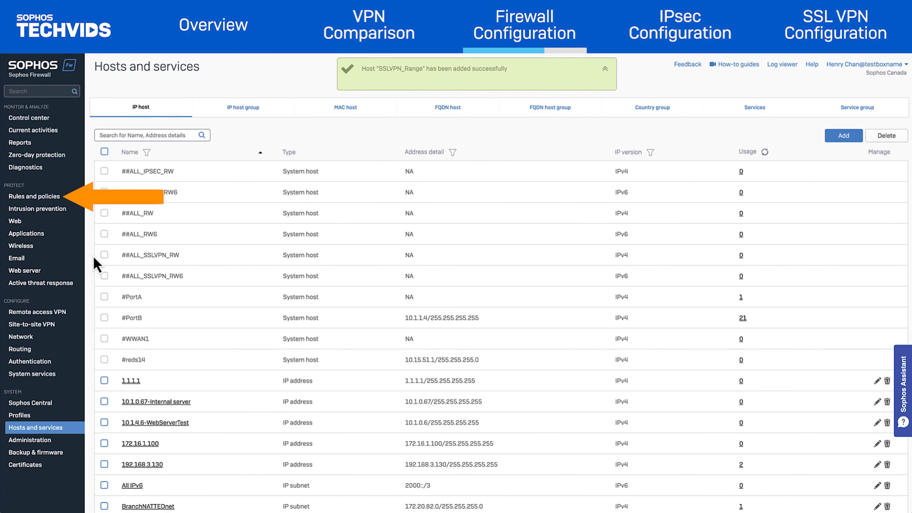
left_click(71, 199)
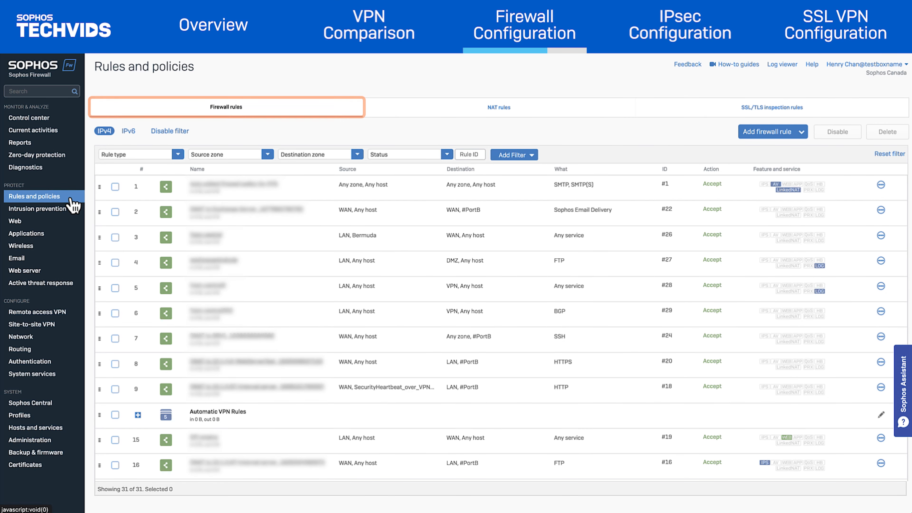
left_click(788, 141)
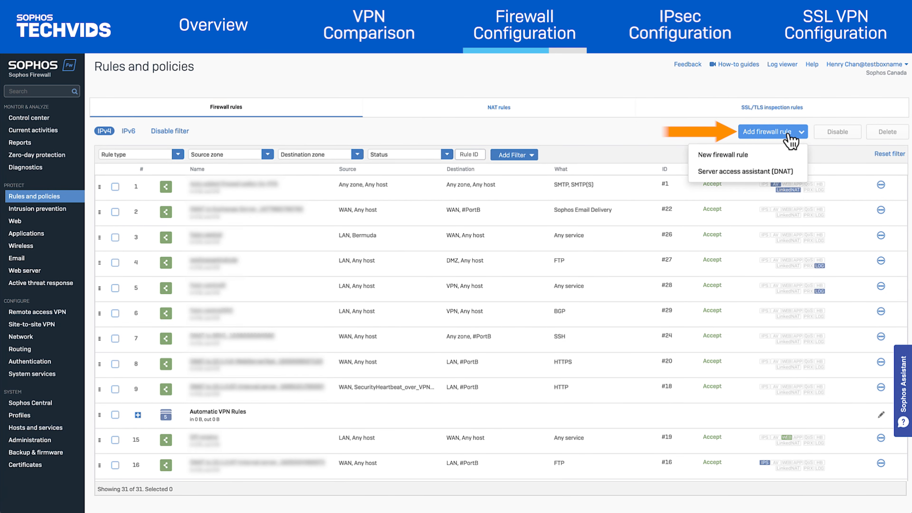
left_click(788, 160)
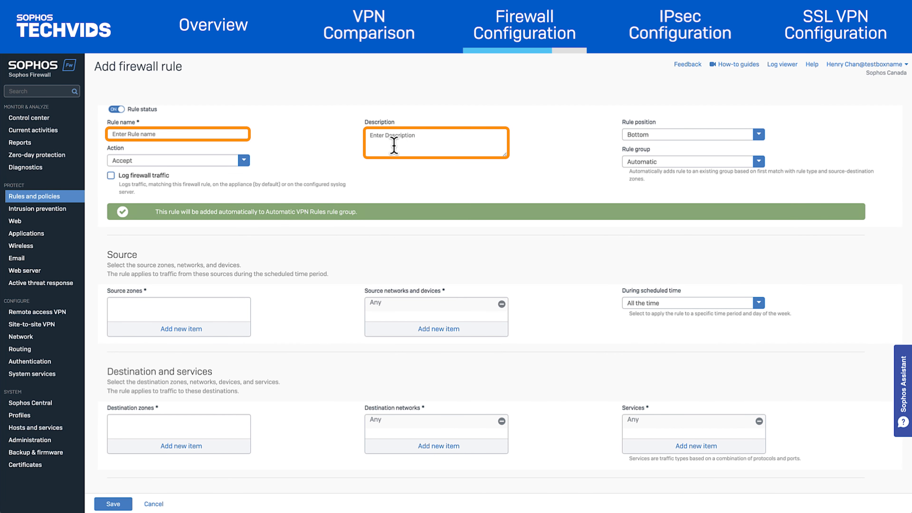
Name the firewall rule SSLVPN_to_LAN_DMZ and enable logging of its firewall traffic
left_click(206, 132)
type("SSLVPN_to_LAN_DMZ")
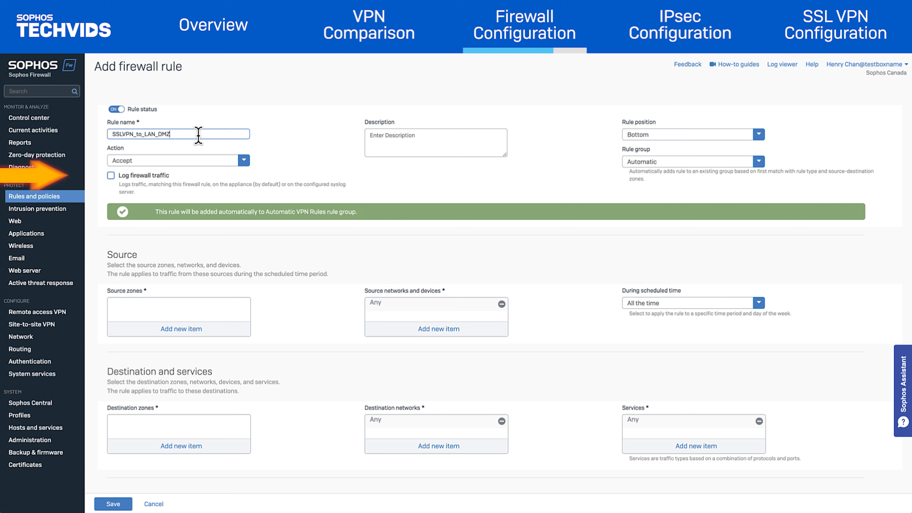
left_click(136, 177)
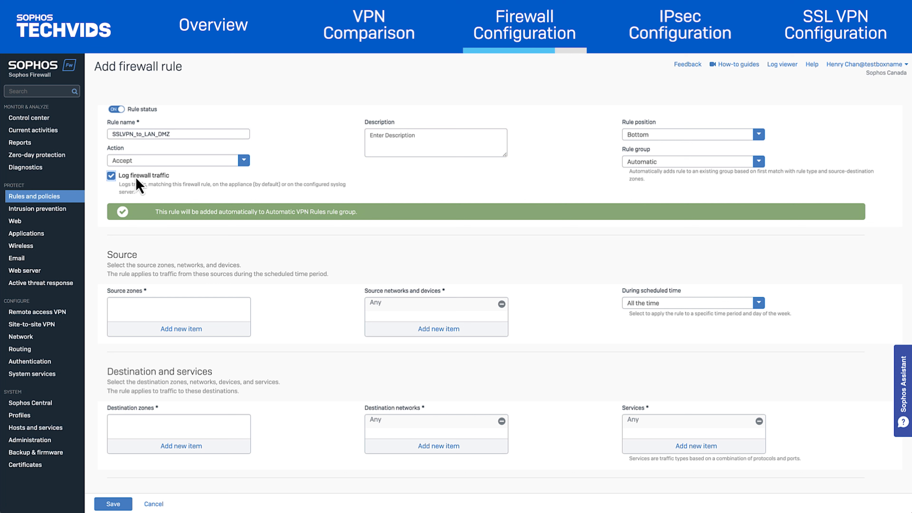
Set the firewall rule's position to Top and its rule group to None
left_click(760, 136)
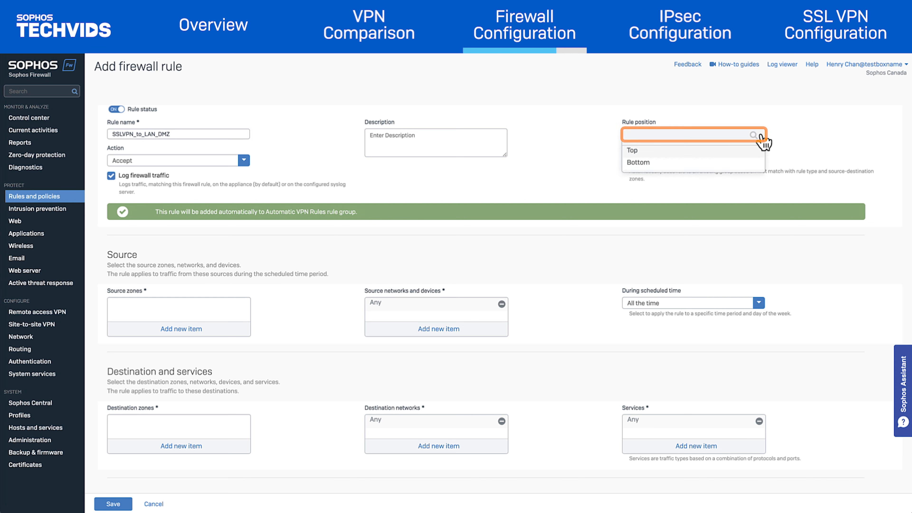
left_click(726, 150)
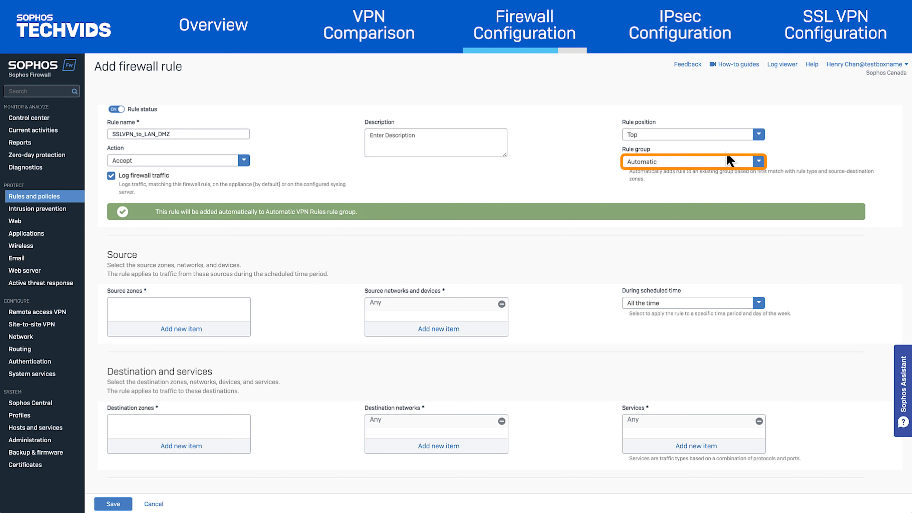
left_click(727, 154)
left_click(741, 189)
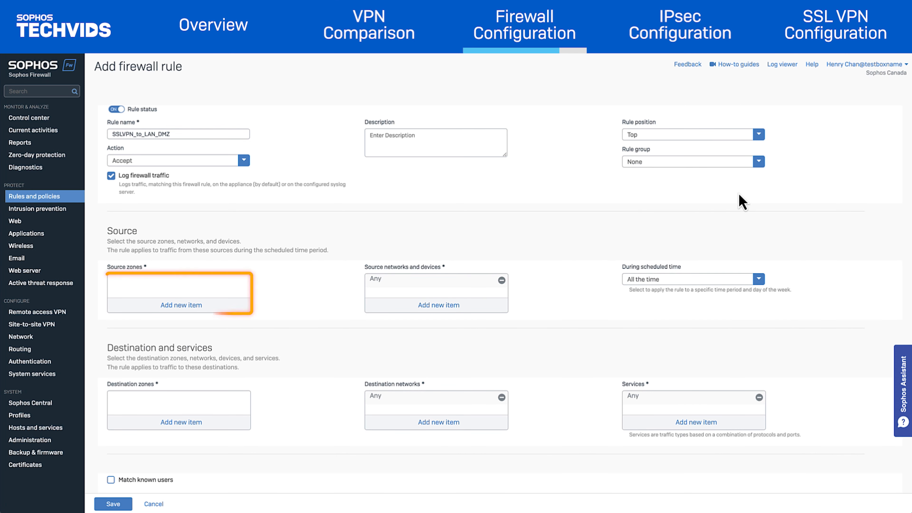
Set the rule's source zone to VPN and its source network to SSLVPN_Range
left_click(234, 306)
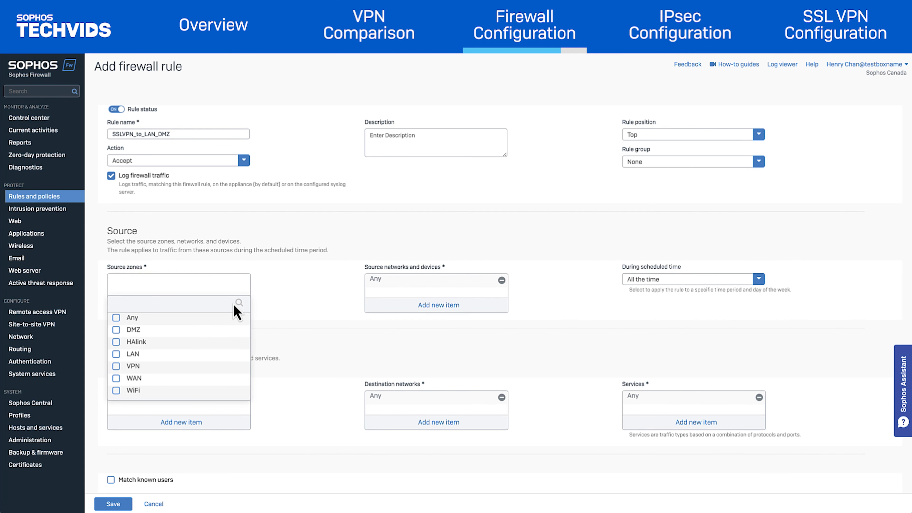
left_click(117, 366)
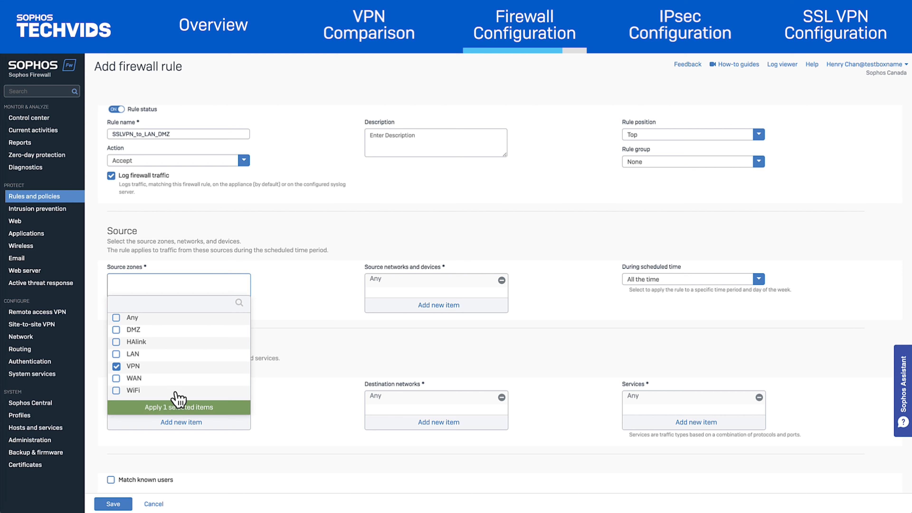
left_click(225, 408)
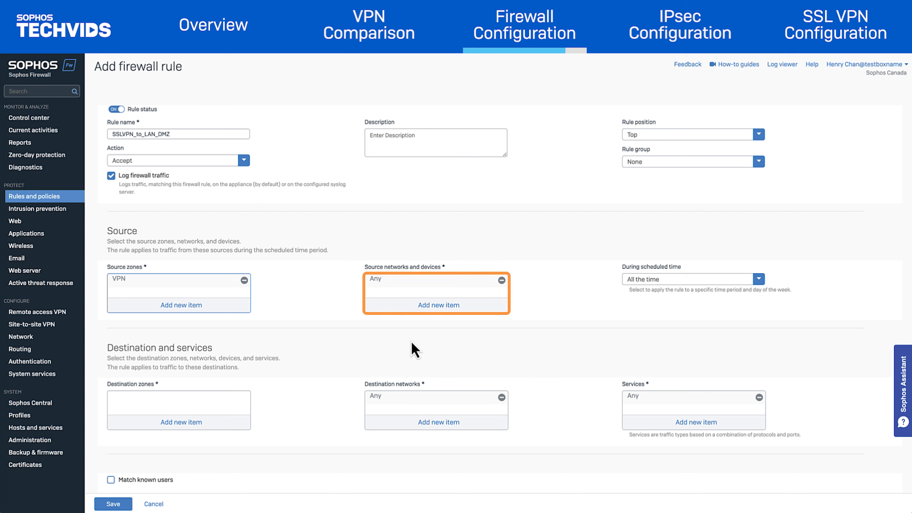
left_click(455, 306)
type("ssl")
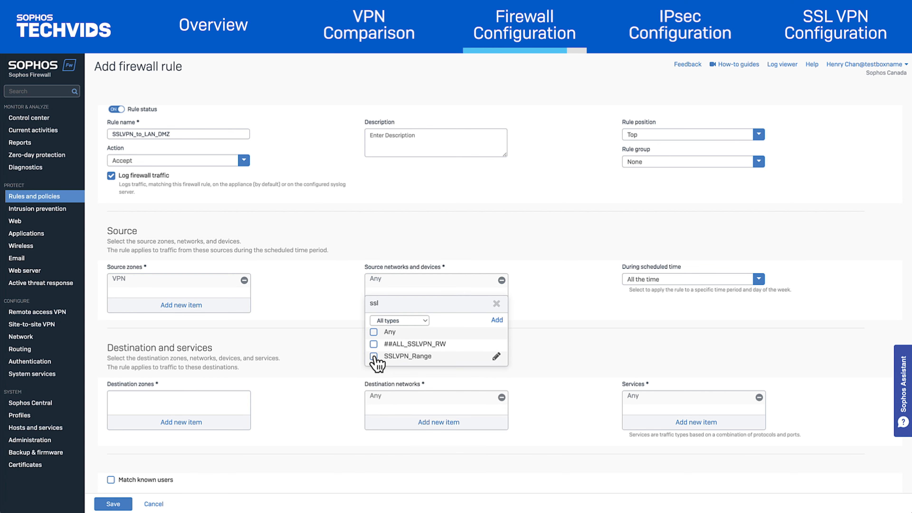
left_click(373, 356)
left_click(418, 372)
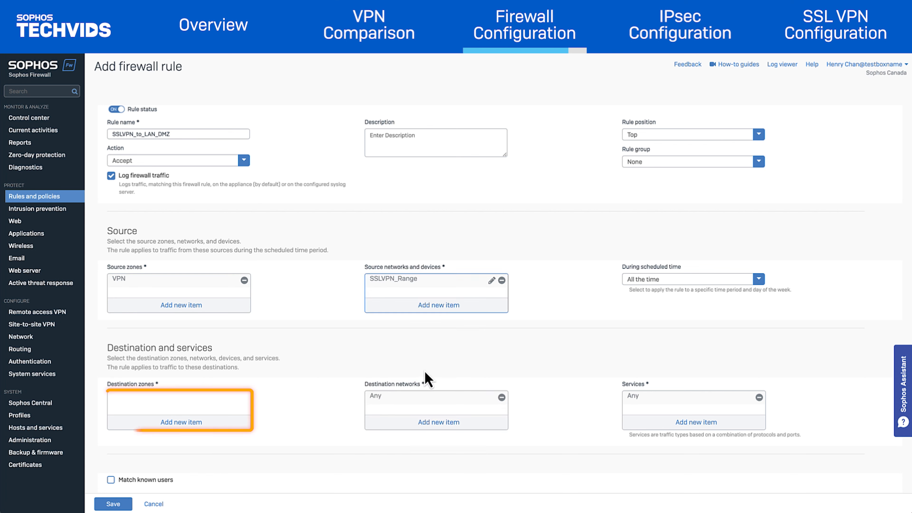
Add DMZ and LAN as the rule's destination zones and save the firewall rule
left_click(230, 425)
scroll(228, 431, "down", 1)
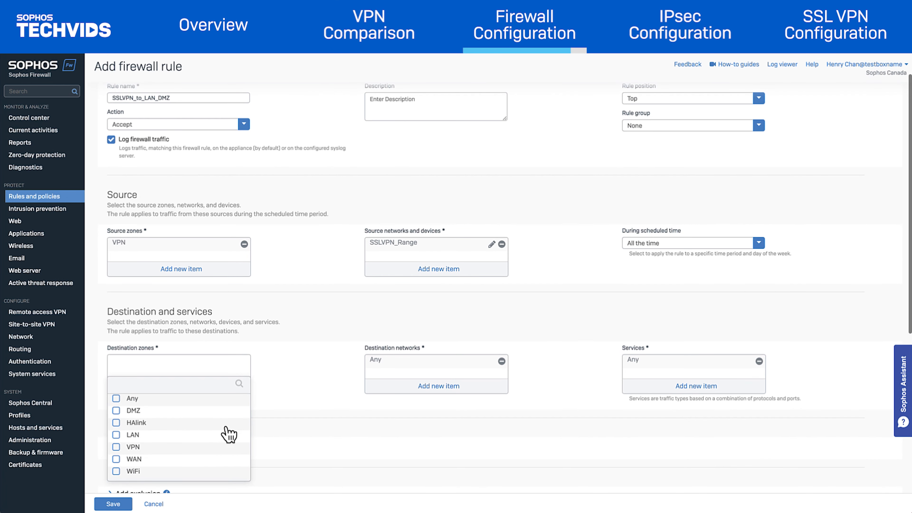
left_click(116, 410)
left_click(117, 435)
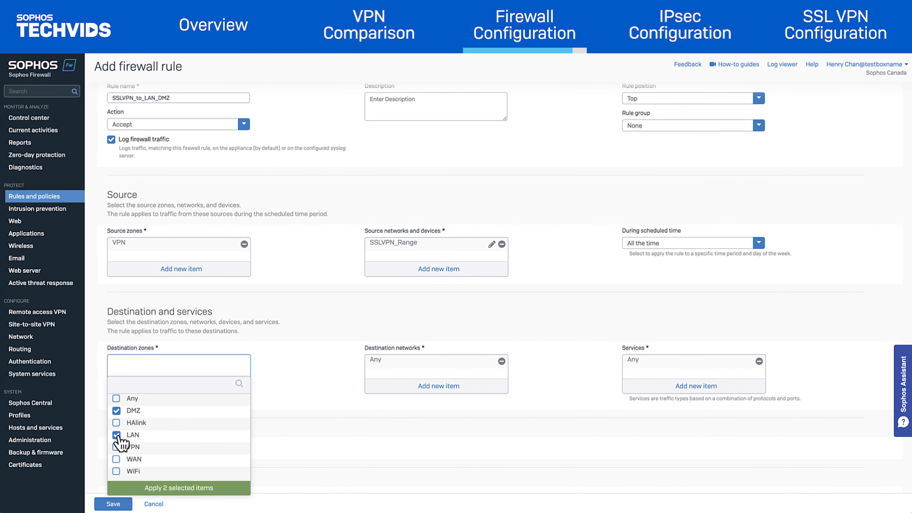
left_click(219, 488)
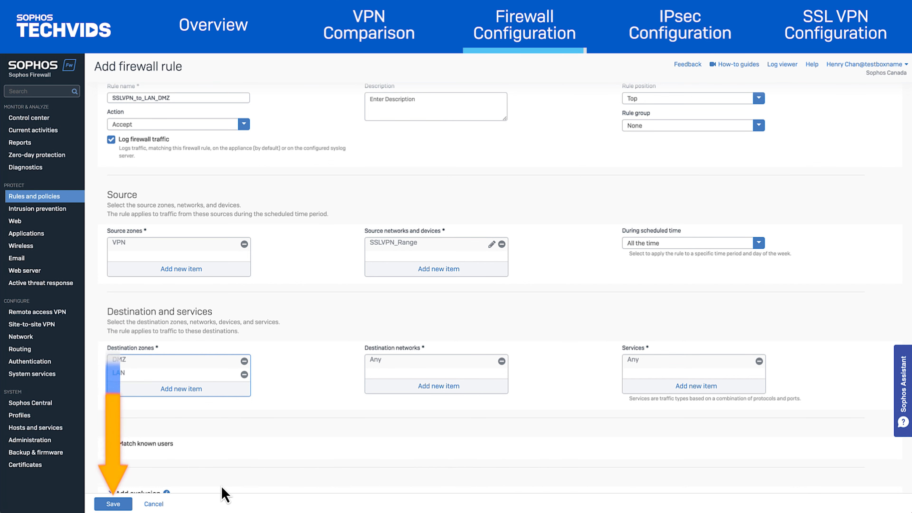
left_click(119, 503)
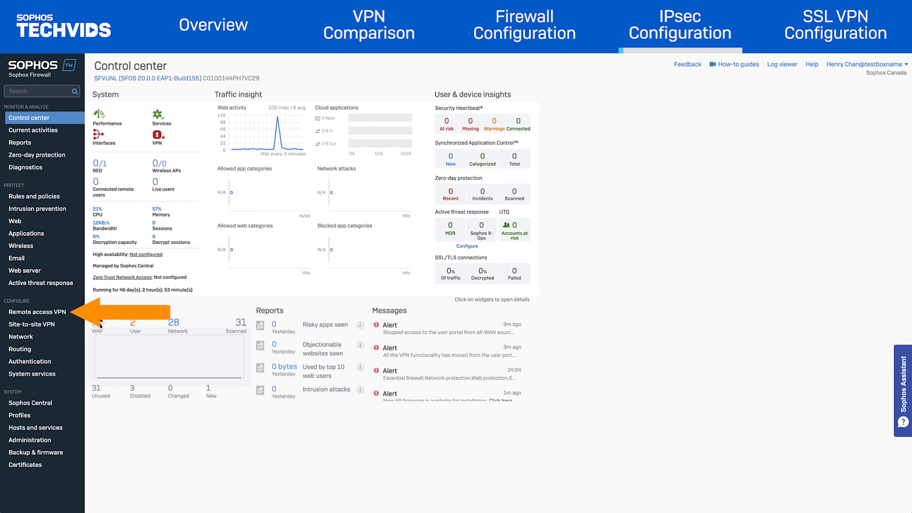
Enable IPsec remote access on interface PortB - 10.1.1.4 with the DefaultRemoteAccess profile
left_click(55, 313)
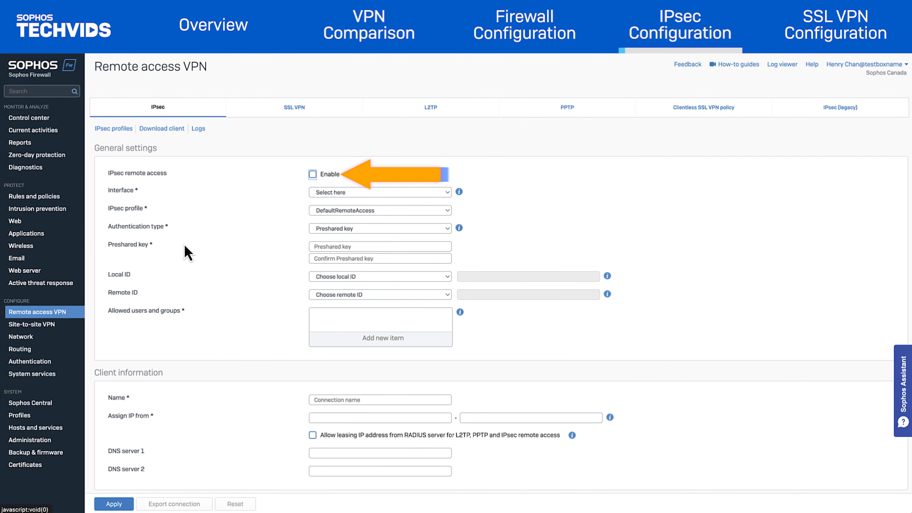
left_click(313, 174)
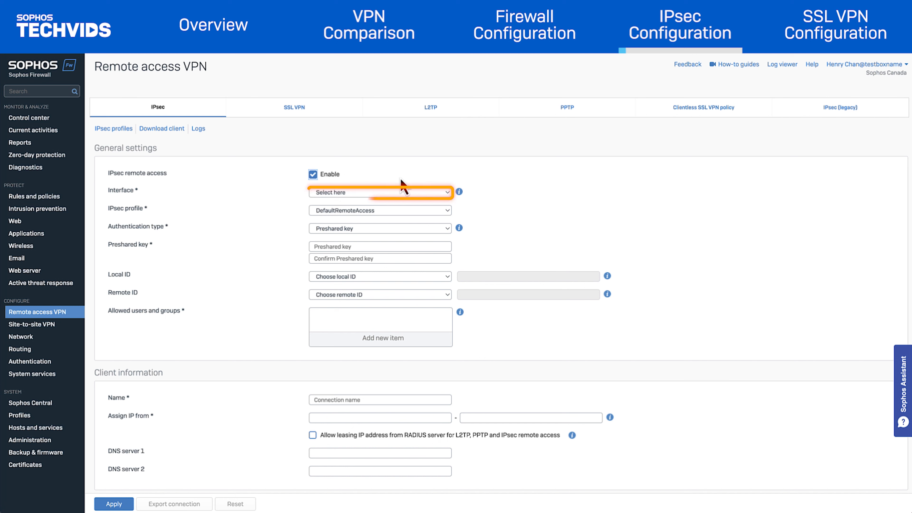
left_click(448, 194)
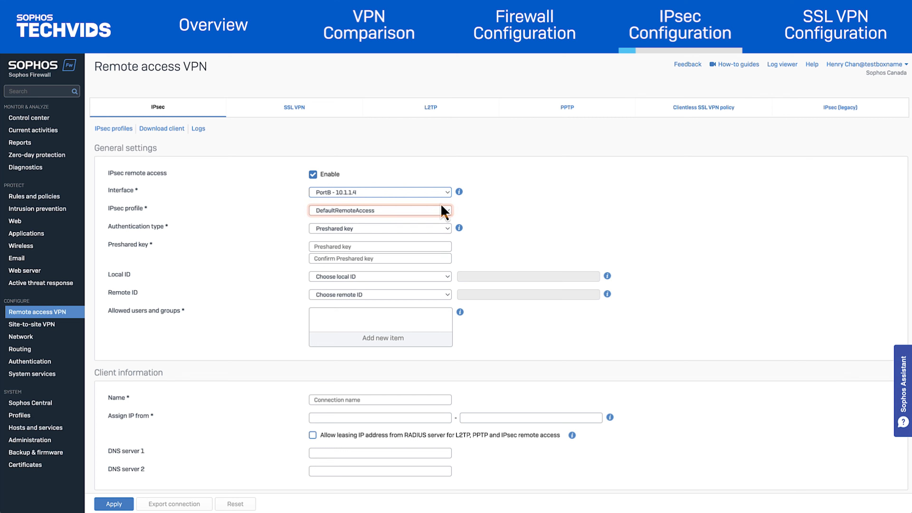
left_click(448, 213)
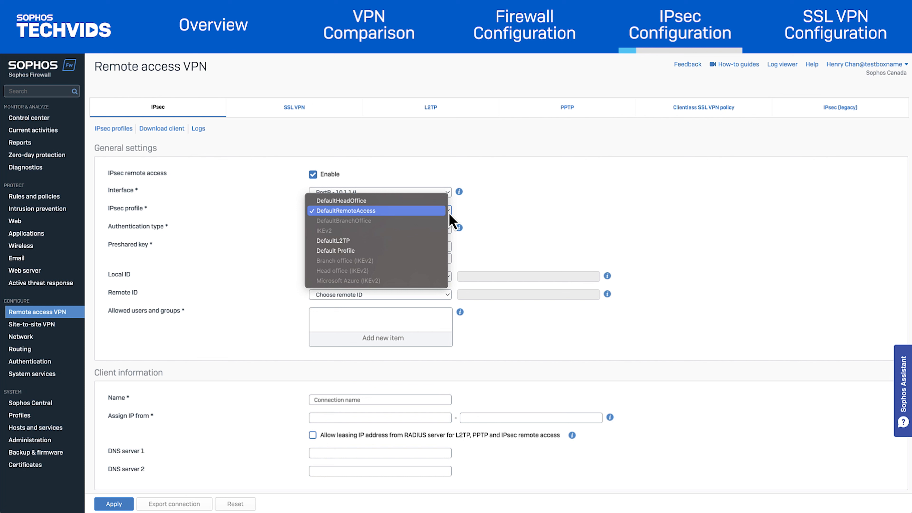
left_click(436, 212)
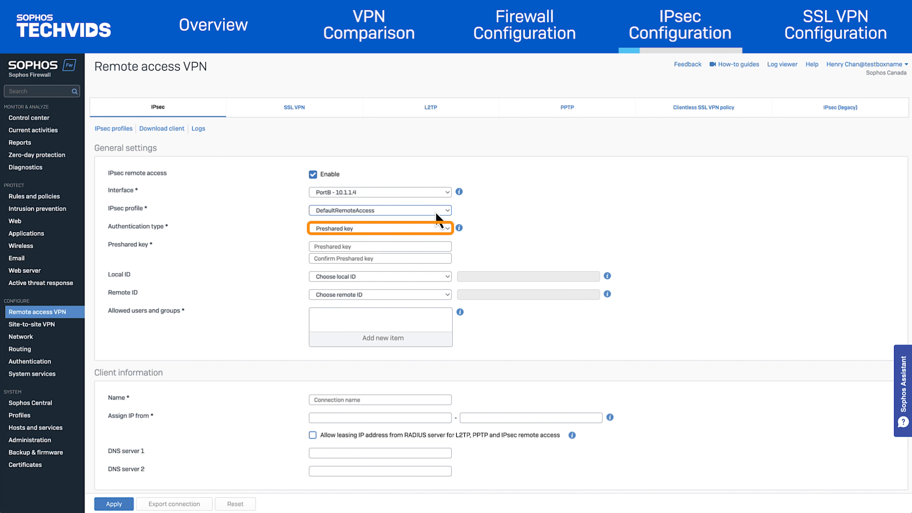
Enter and confirm the preshared key for the IPsec remote access connection
left_click(439, 246)
type("••••••••••••")
key("Tab")
type("•••••••••")
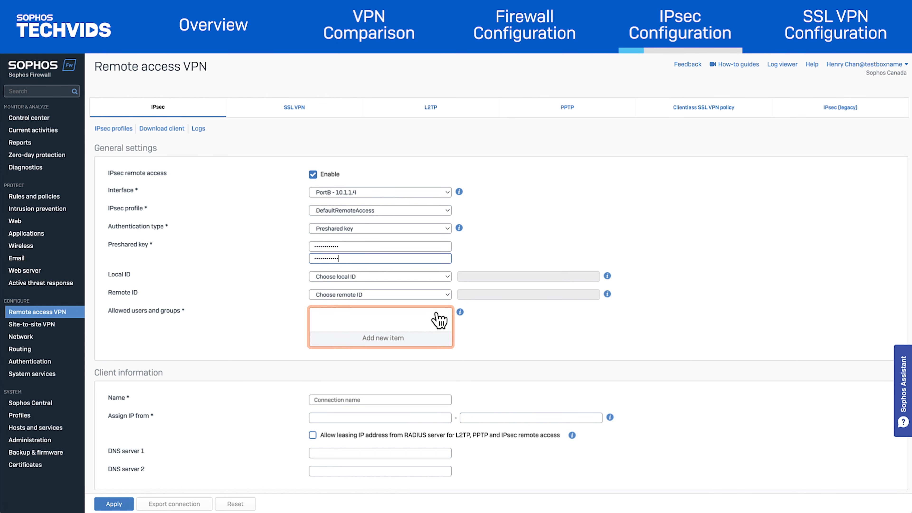
Add testuser to the allowed users and groups for IPsec remote access
left_click(423, 339)
left_click(318, 442)
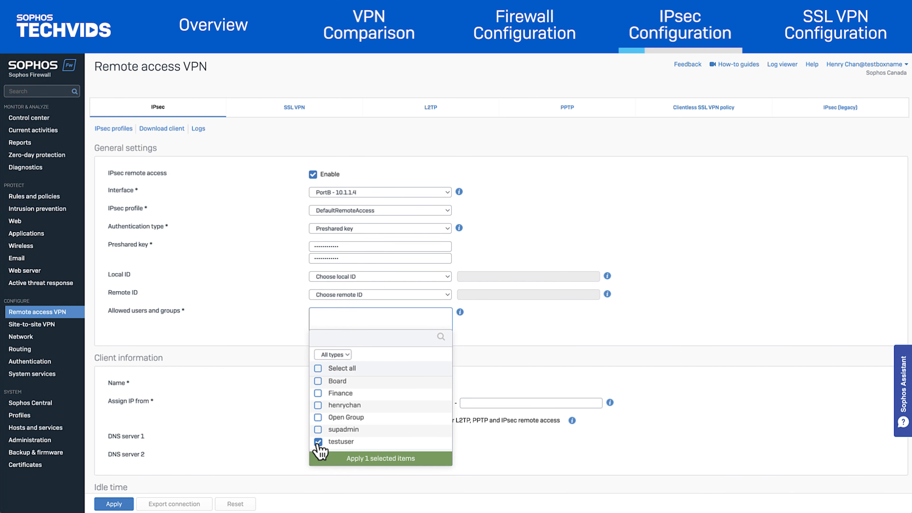
left_click(375, 461)
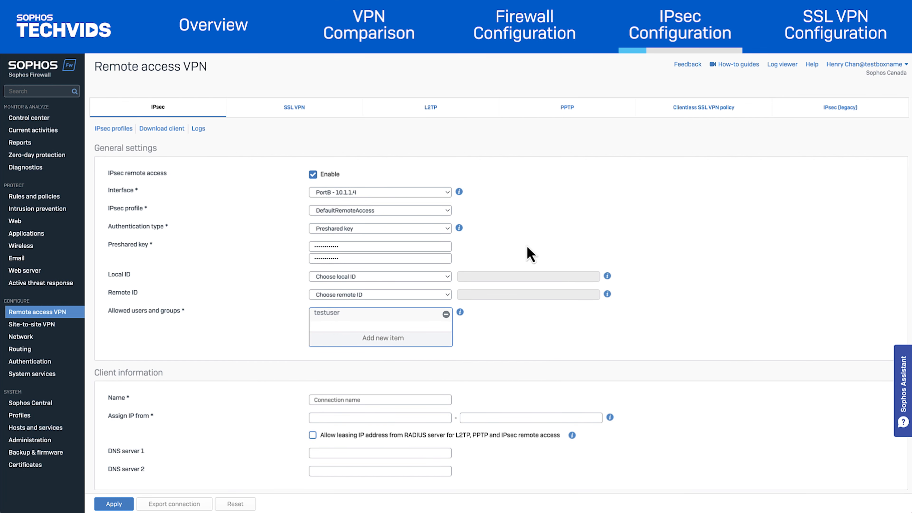
Name the IPsec client connection norouterid and assign client IP addresses from 192.168.100.1 to 192.168.100.10
scroll(530, 253, "down", 6)
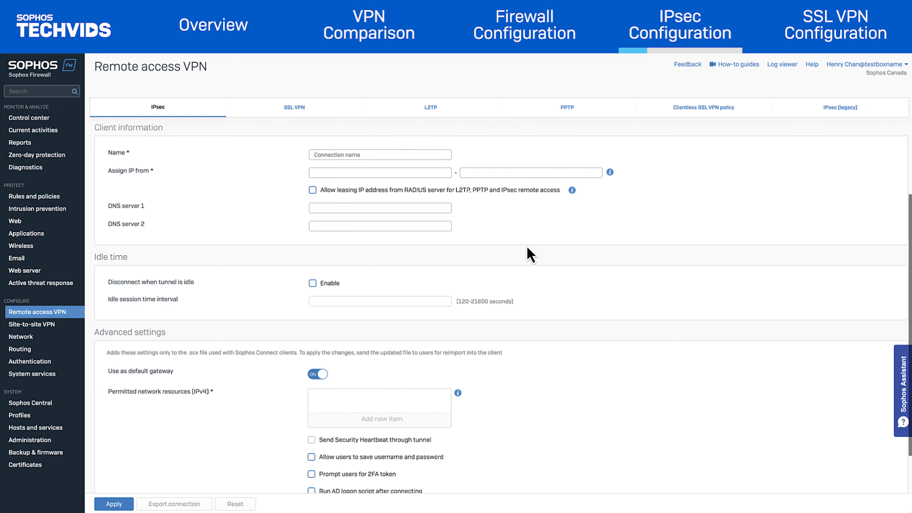
left_click(390, 154)
type("norouterid")
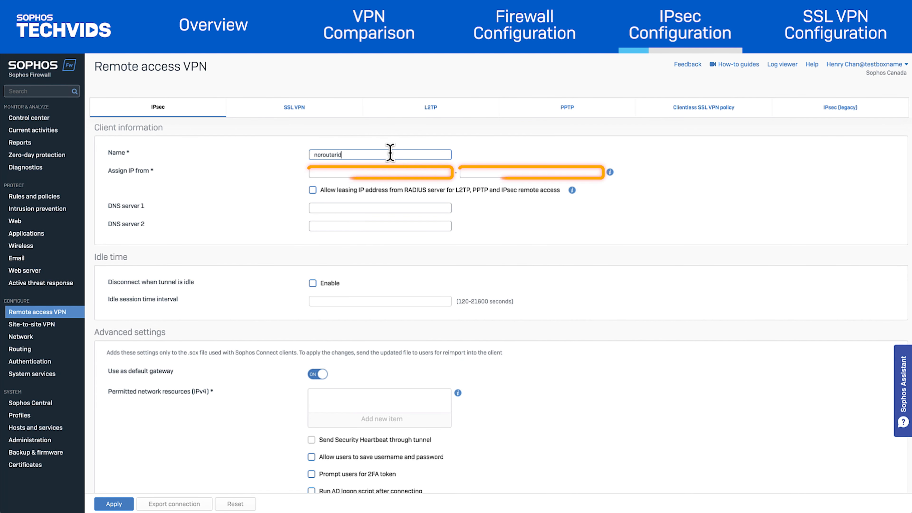
key("Tab")
type("192.168.100.1")
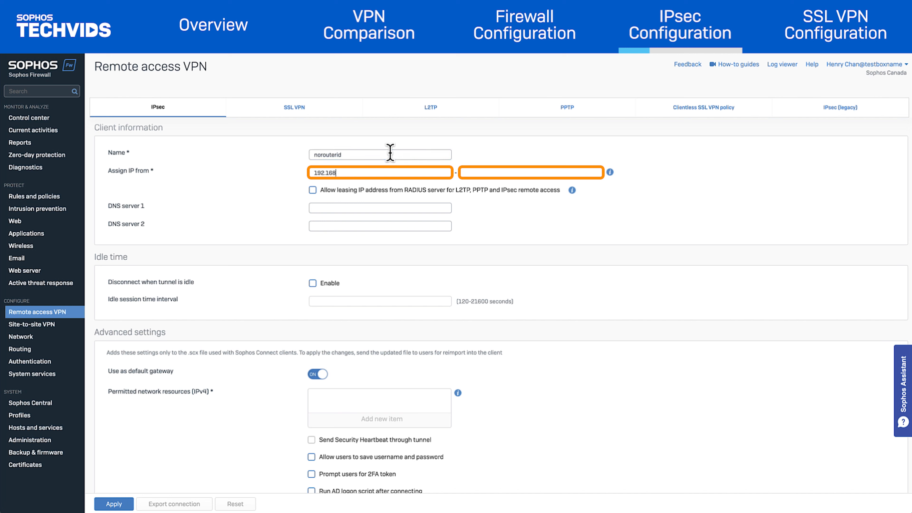
key("Tab")
type("192.168.100.10")
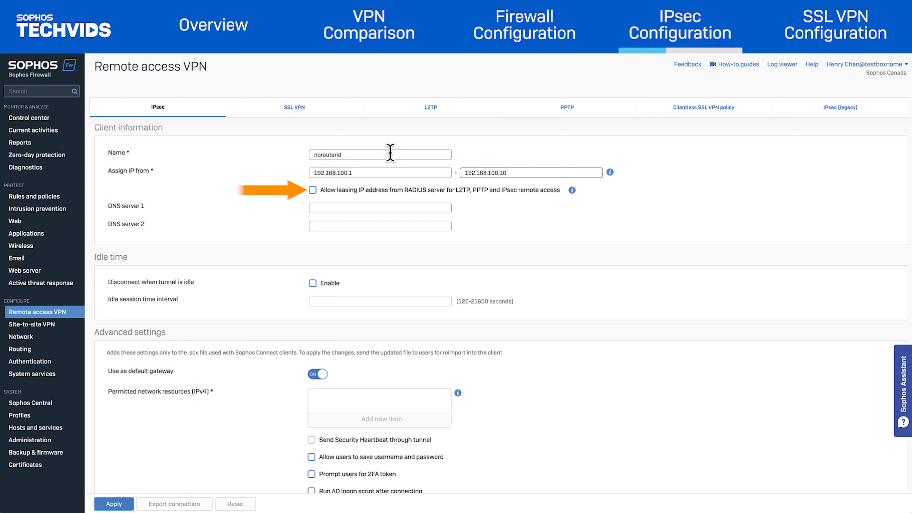
Set DNS server 1 to 172.16.1.100 and DNS server 2 to 172.16.2.100 in the client information
left_click(439, 207)
type("172.16.1.100")
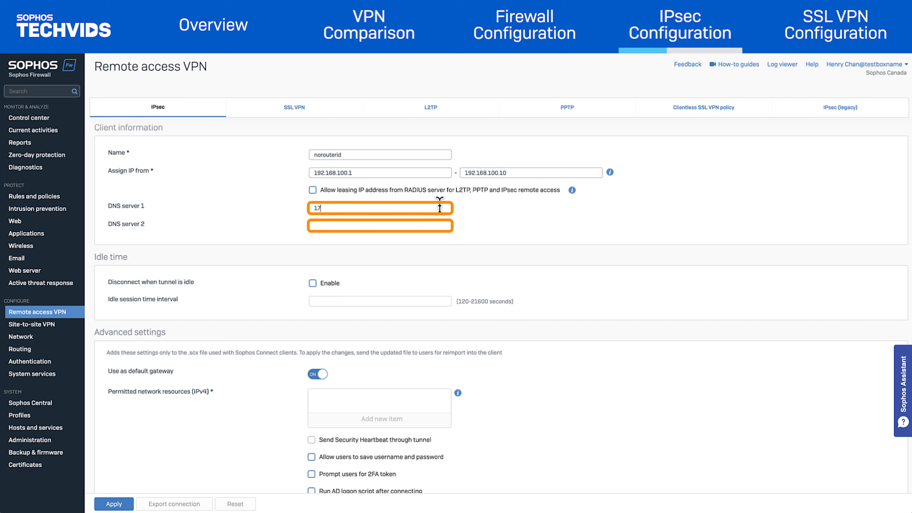
key("Tab")
type("172.16.2.100")
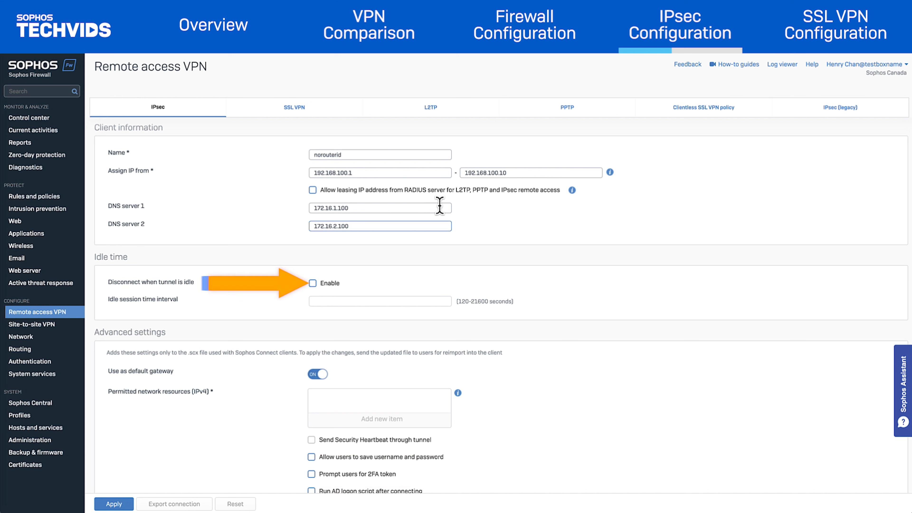
Enable disconnecting the idle tunnel with a 120-second session interval, and turn off its use as default gateway
left_click(312, 283)
left_click(411, 302)
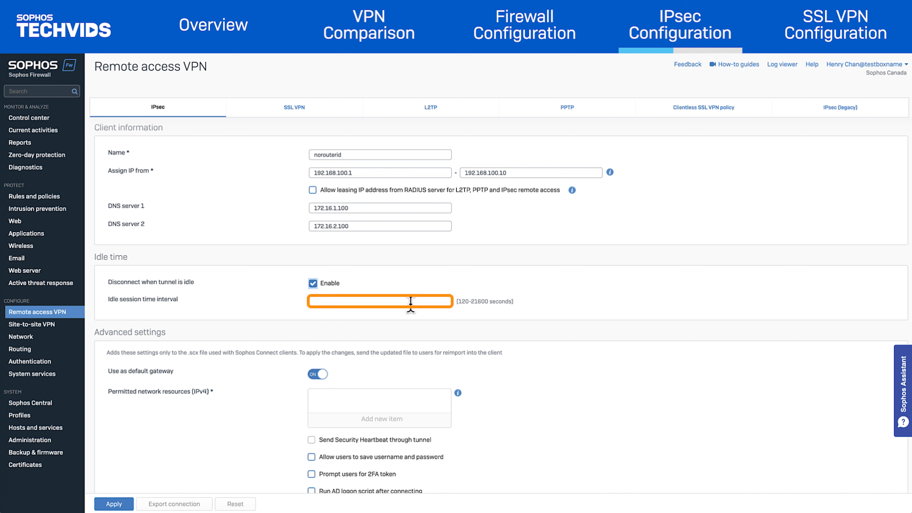
type("120")
scroll(457, 315, "down", 3)
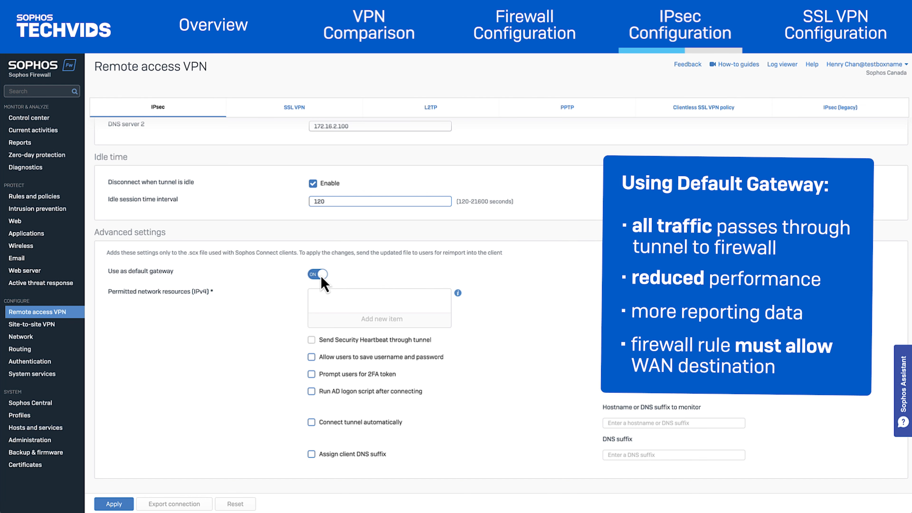
left_click(320, 275)
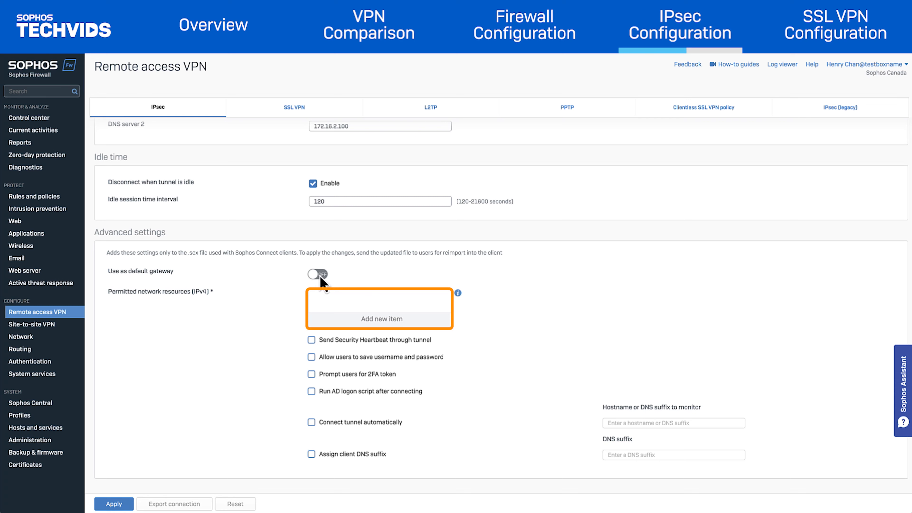
Add 172.16.1.100, 172.16.2.100 and LAN Network to the permitted IPv4 network resources of the IPsec remote access settings
left_click(334, 304)
left_click(338, 405)
left_click(317, 418)
scroll(317, 419, "down", 5)
left_click(317, 424)
left_click(414, 507)
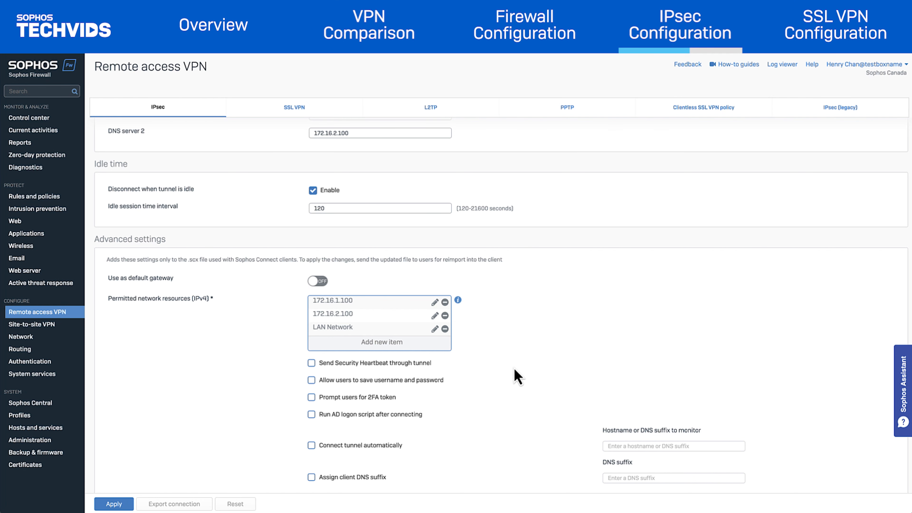
scroll(513, 367, "up", 3)
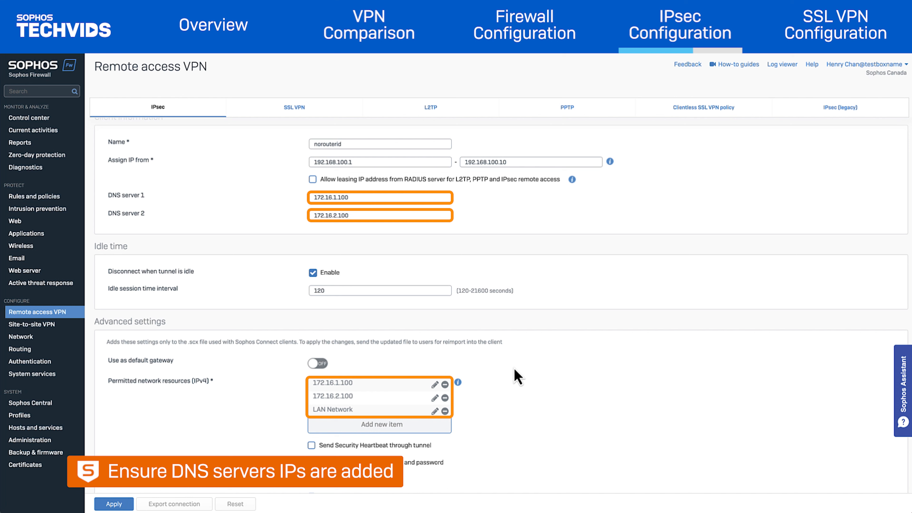
scroll(515, 368, "down", 3)
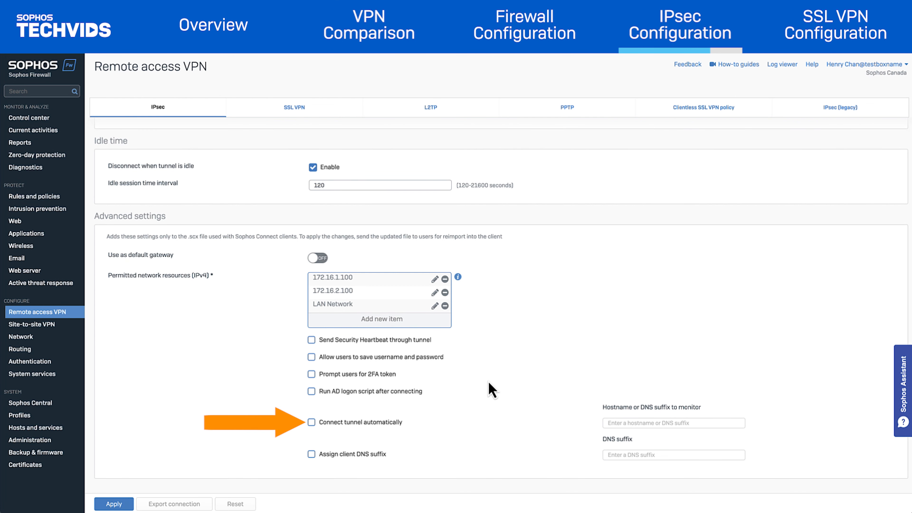
Enable automatic tunnel connection with dc1.testgroup.local as the monitored hostname, and assign testgroup.local as the client DNS suffix
left_click(311, 422)
left_click(612, 423)
type("dc1.testgroup.local")
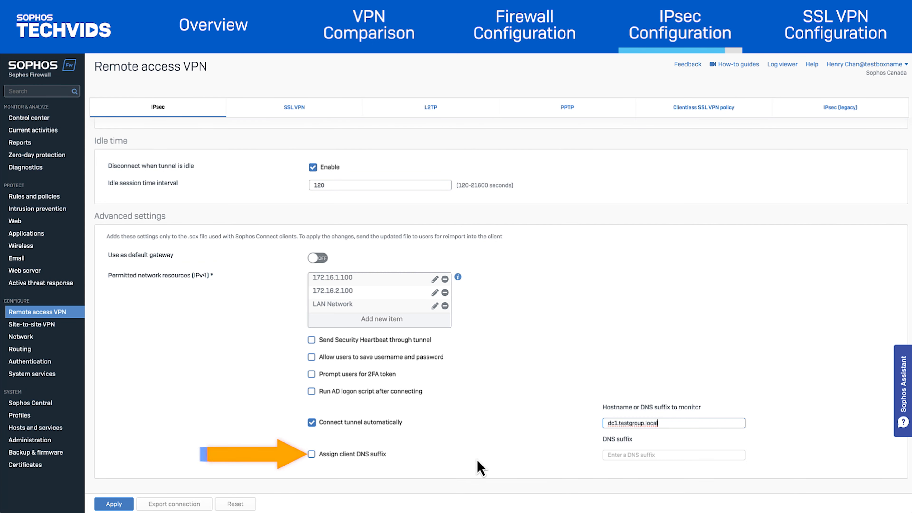
left_click(311, 454)
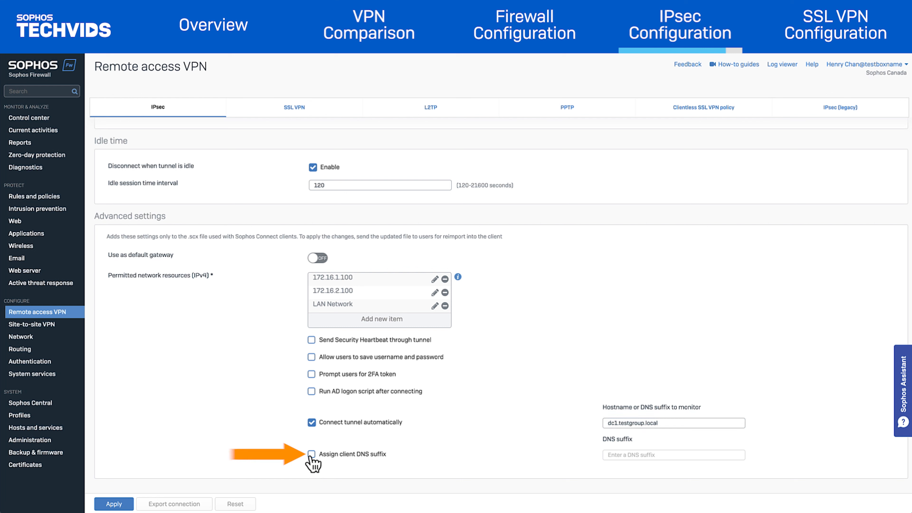
left_click(653, 453)
type("testgroup.local")
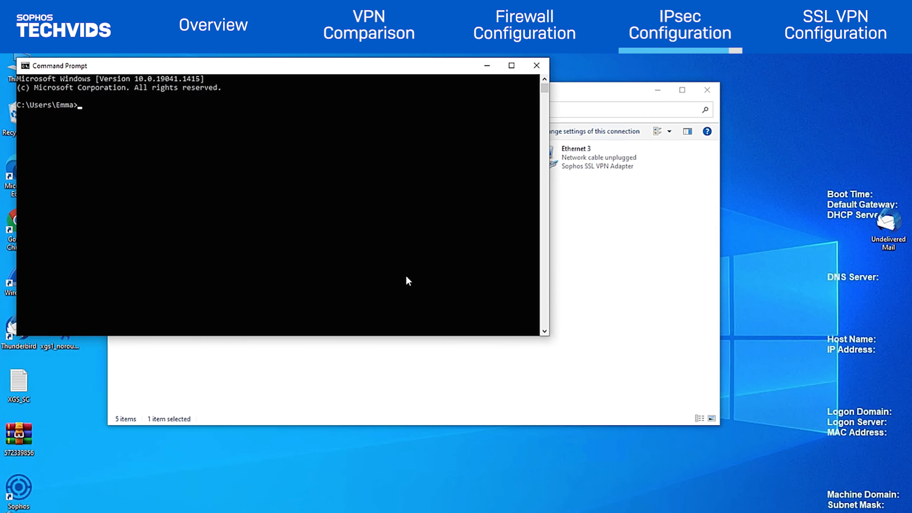
Switch to the Windows Command Prompt and ping pc1 by its short hostname
type("ping pc1")
key("Return")
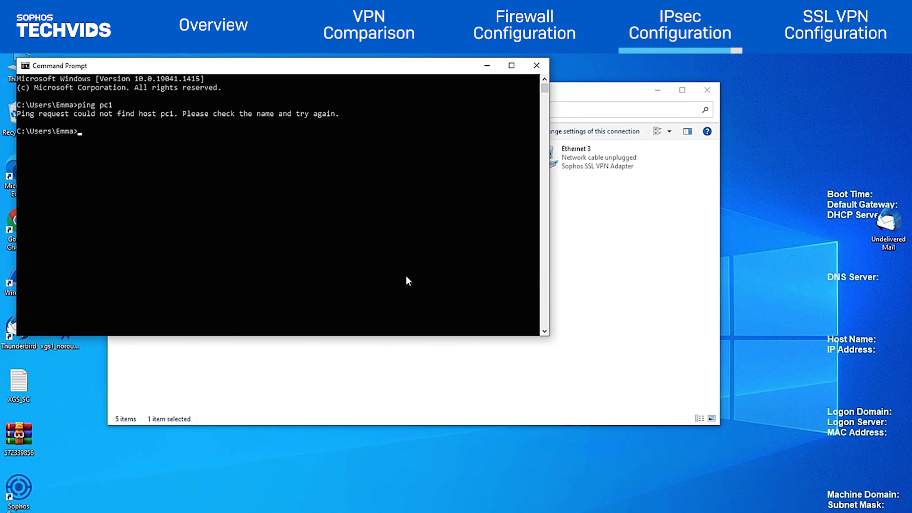
Set the Ethernet 2 Sophos TAP Adapter's DNS suffix to testgroup.local in the advanced IPv4 settings, and ping pc1 again
key("alt+Tab")
right_click(450, 158)
left_click(487, 262)
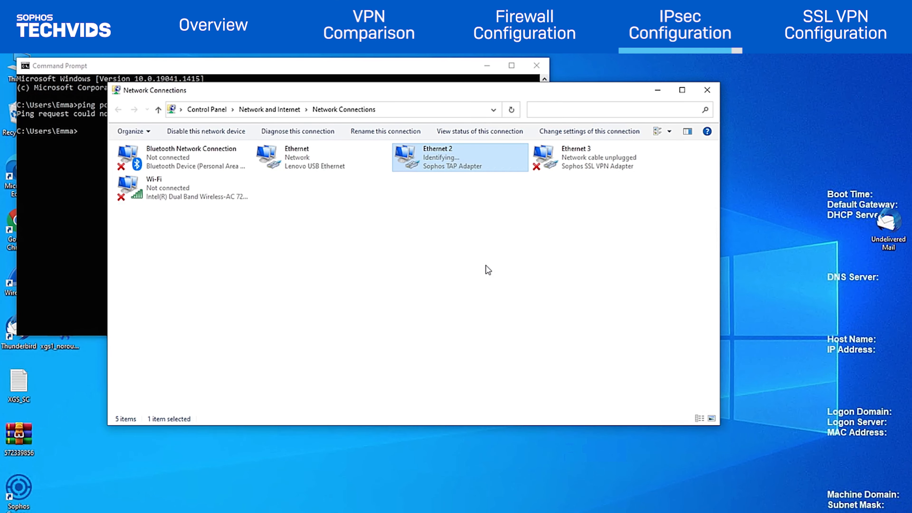
left_click(238, 266)
left_click(301, 315)
left_click(328, 387)
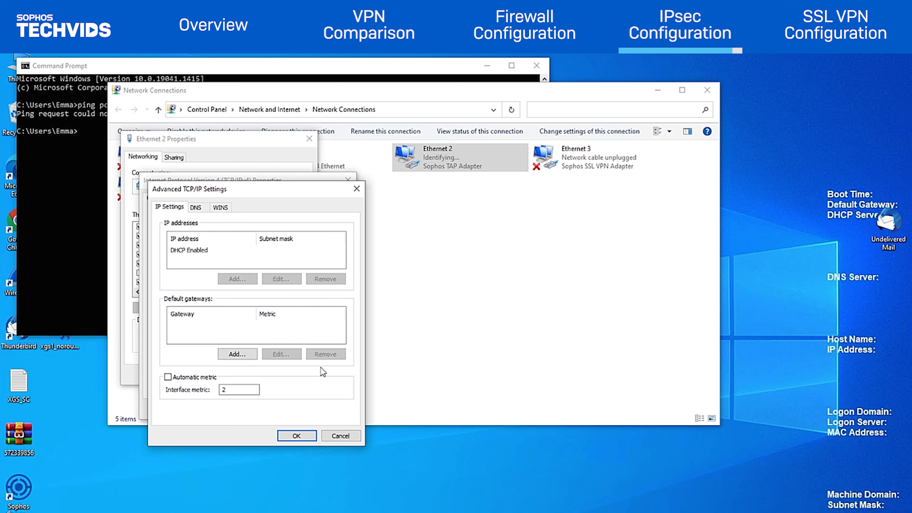
left_click(197, 208)
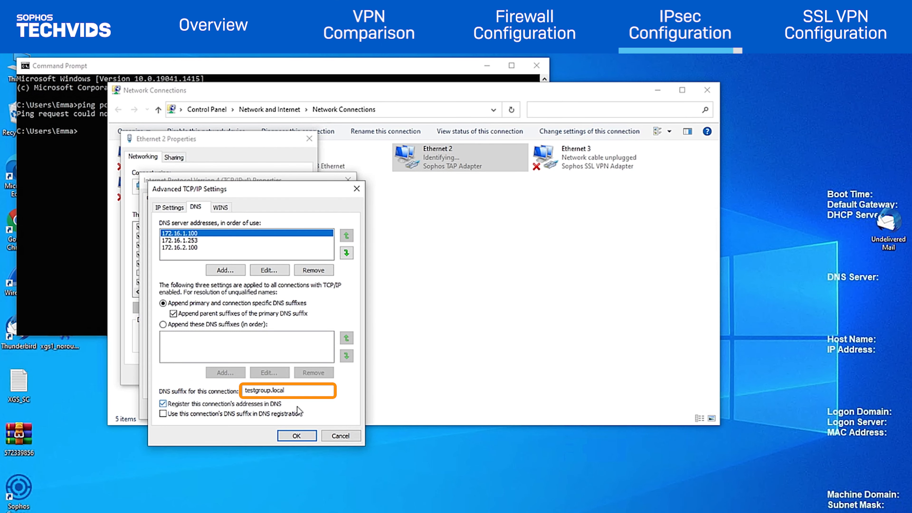
left_click(296, 436)
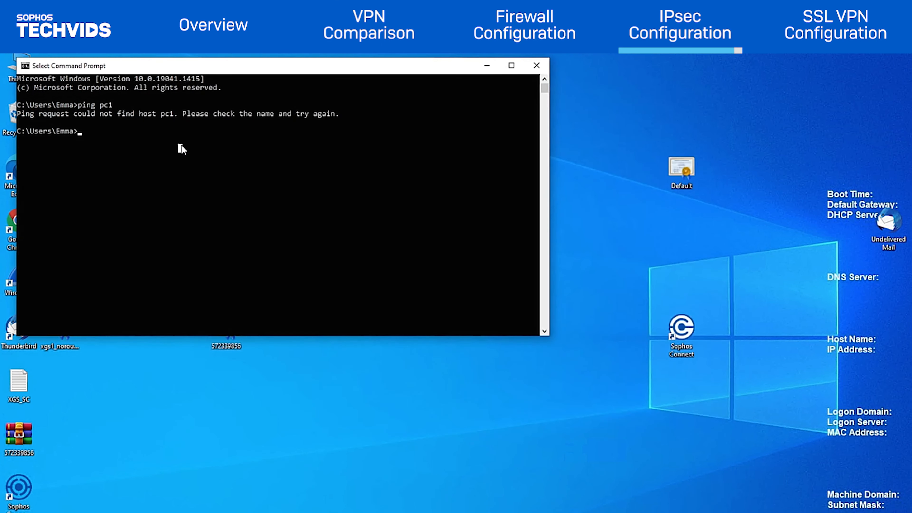
type("ping pc1")
key("Return")
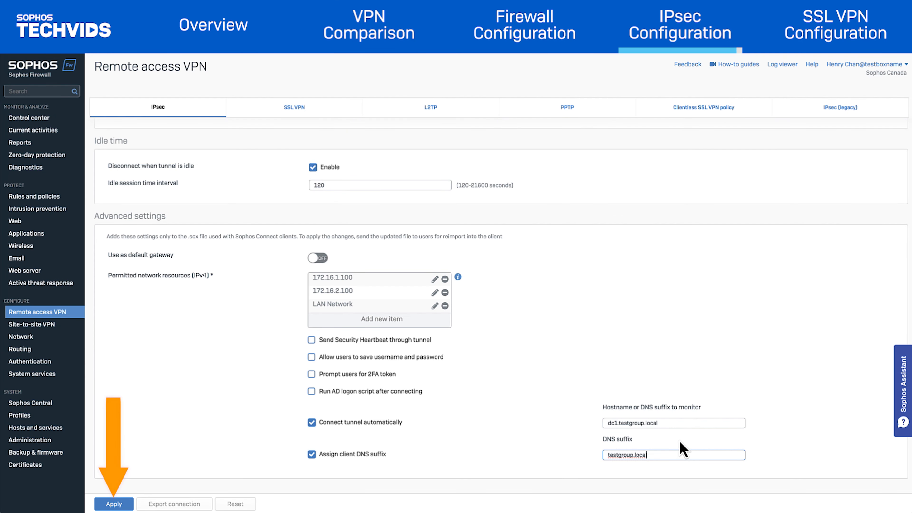
Return to Sophos Firewall, apply the IPsec remote access settings and accept the preshared key update
left_click(115, 501)
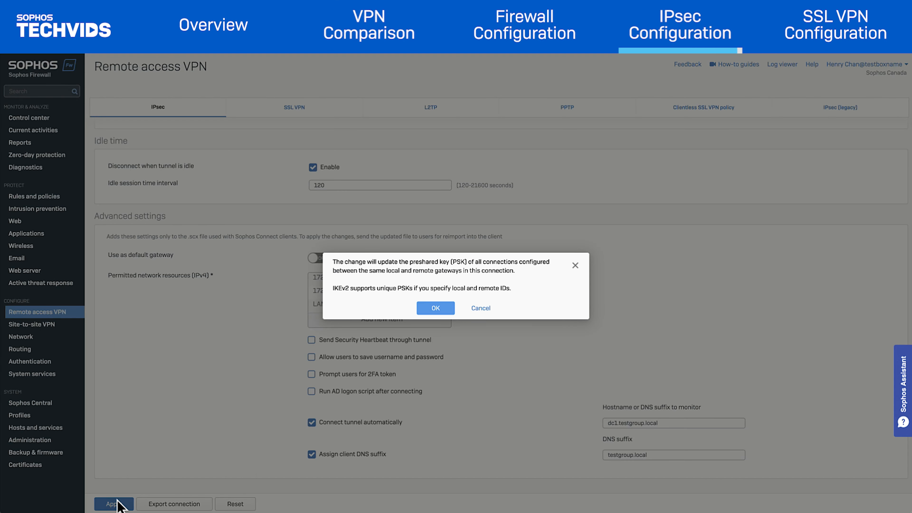
left_click(435, 308)
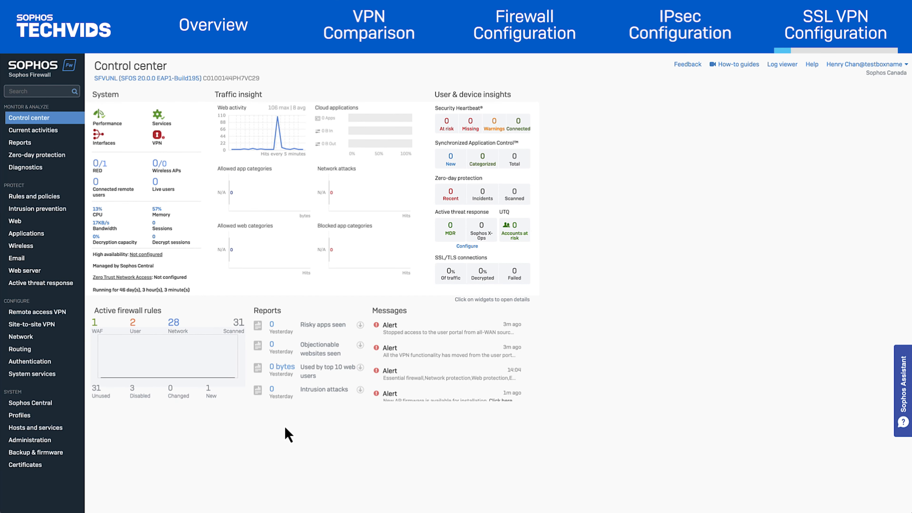
Set the assigned IPv4 addresses to 192.168.100.0 in the SSL VPN global settings and apply them
left_click(55, 313)
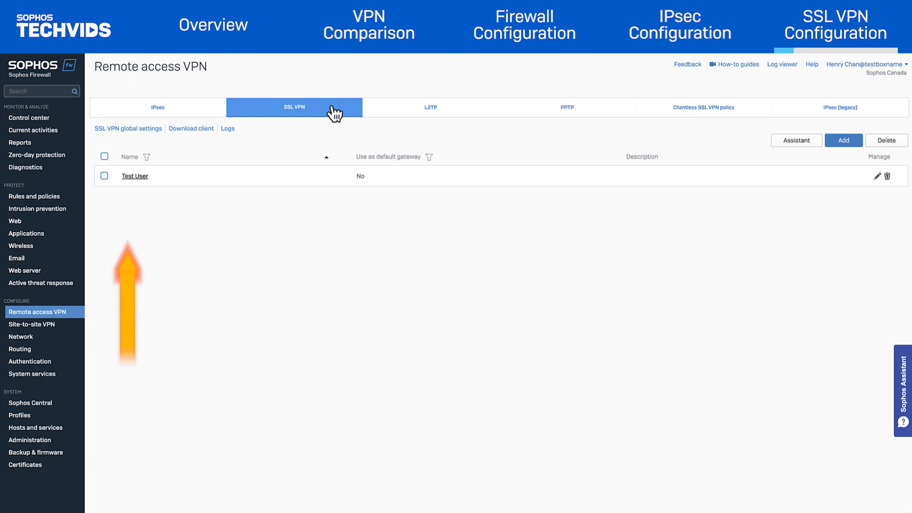
left_click(151, 128)
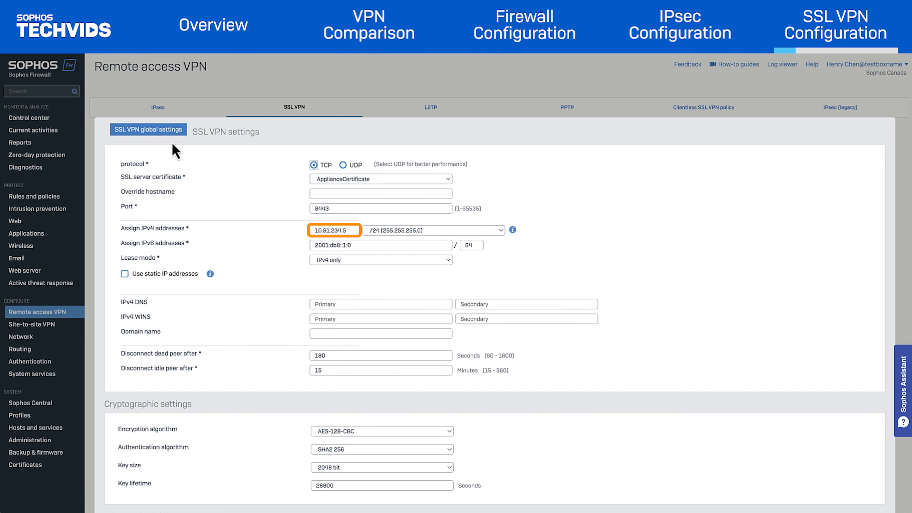
triple_click(357, 230)
key("BackSpace")
type("192.168.100.0")
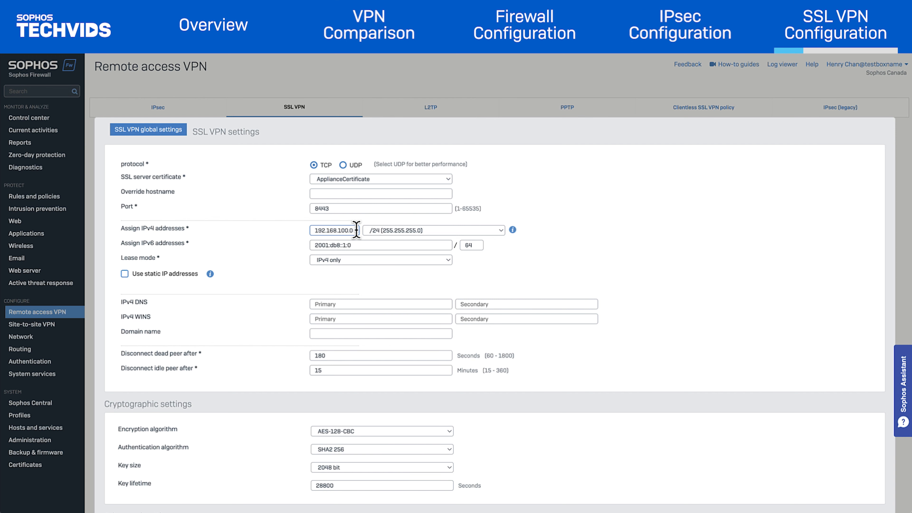
scroll(154, 139, "down", 7)
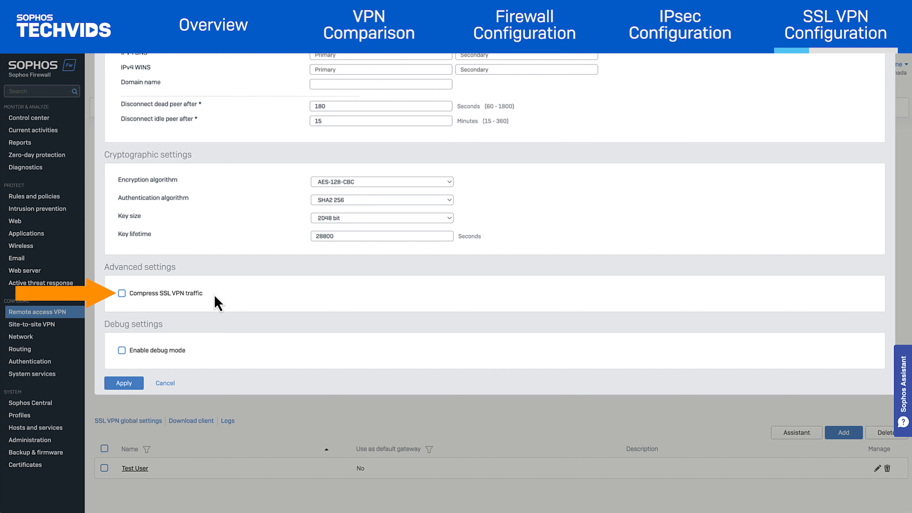
left_click(129, 384)
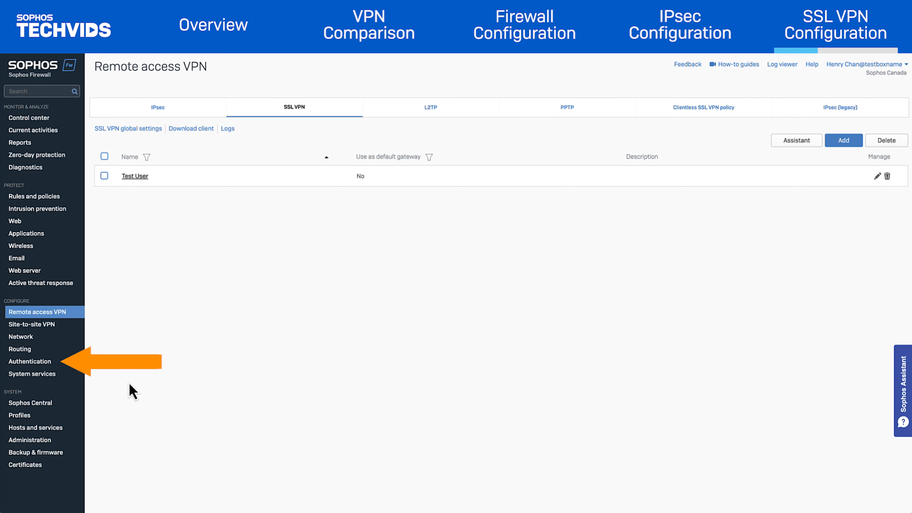
Create an authentication group named SSLVPN_Group with surfing quota Unlimited Internet Access and access time Allowed all the time
left_click(72, 362)
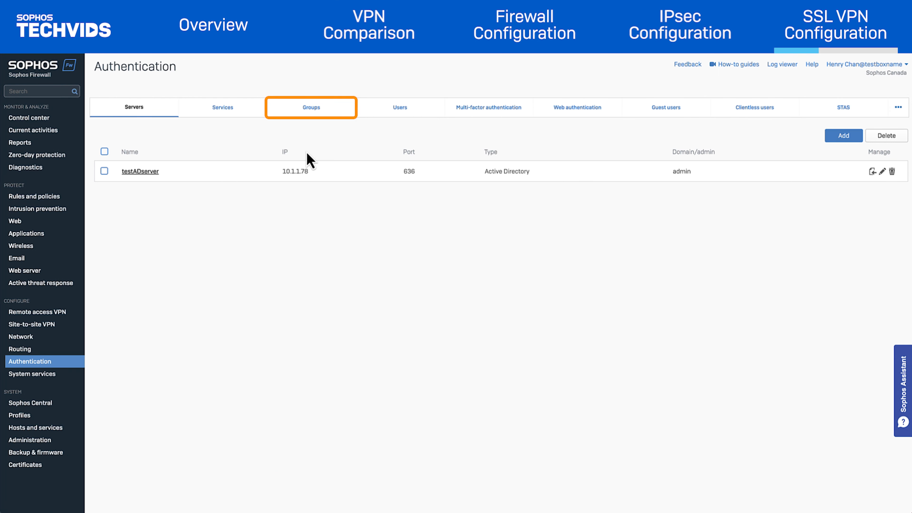
left_click(338, 117)
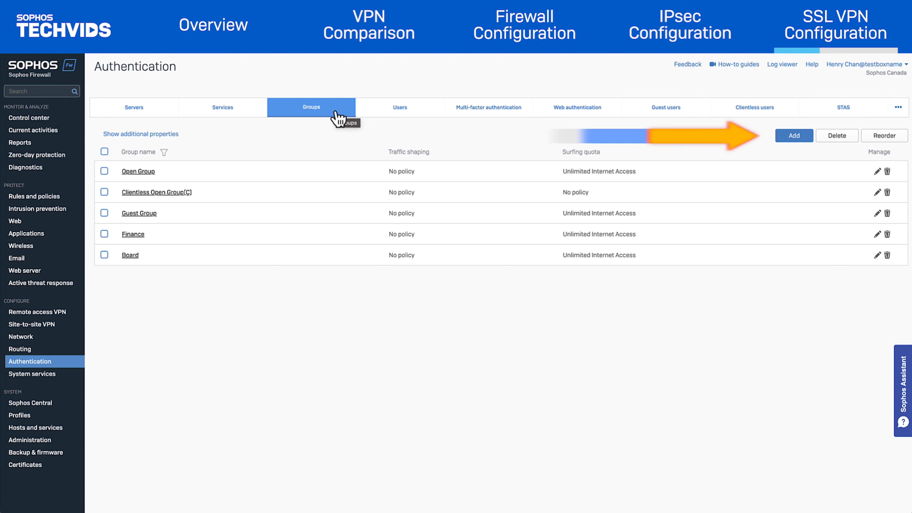
left_click(786, 138)
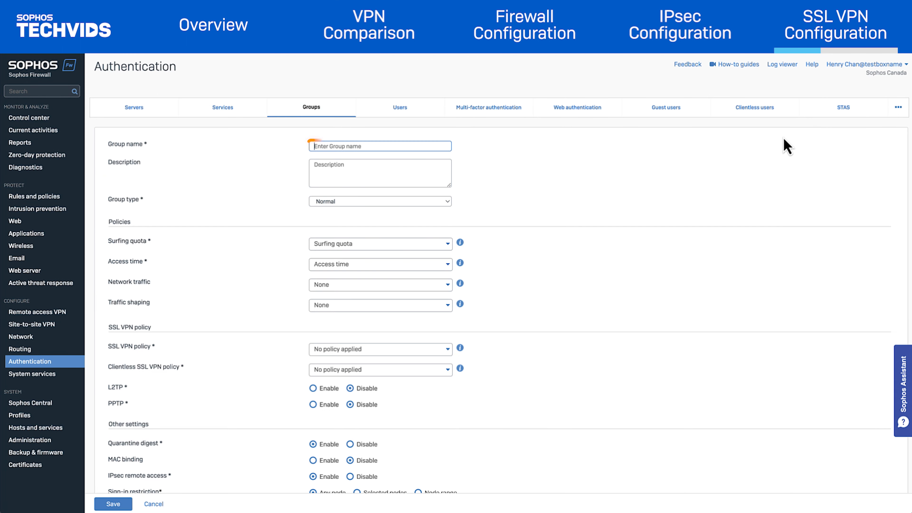
left_click(428, 146)
type("SSLVPN_Group")
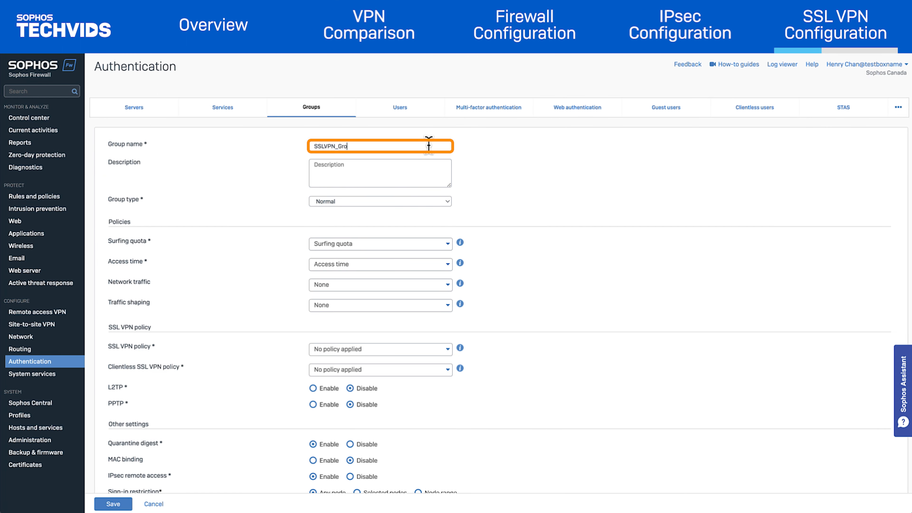
left_click(448, 244)
left_click(416, 277)
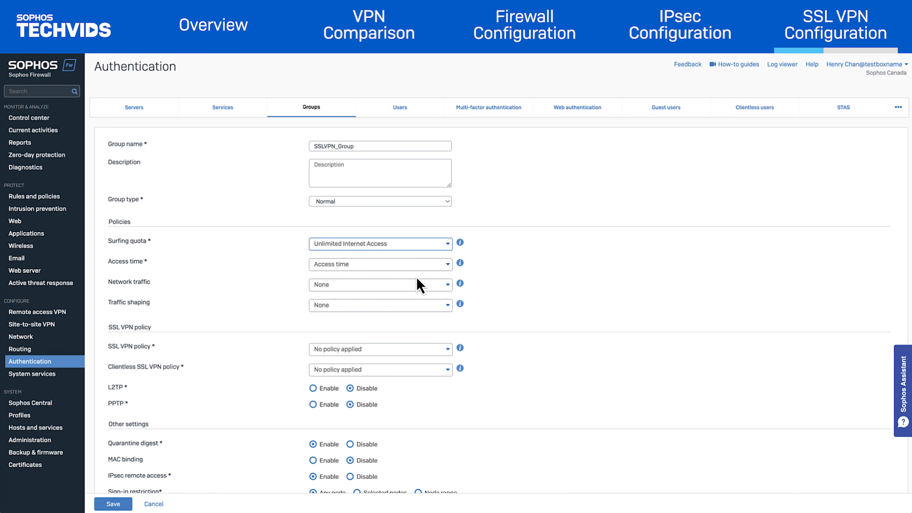
left_click(448, 265)
left_click(408, 297)
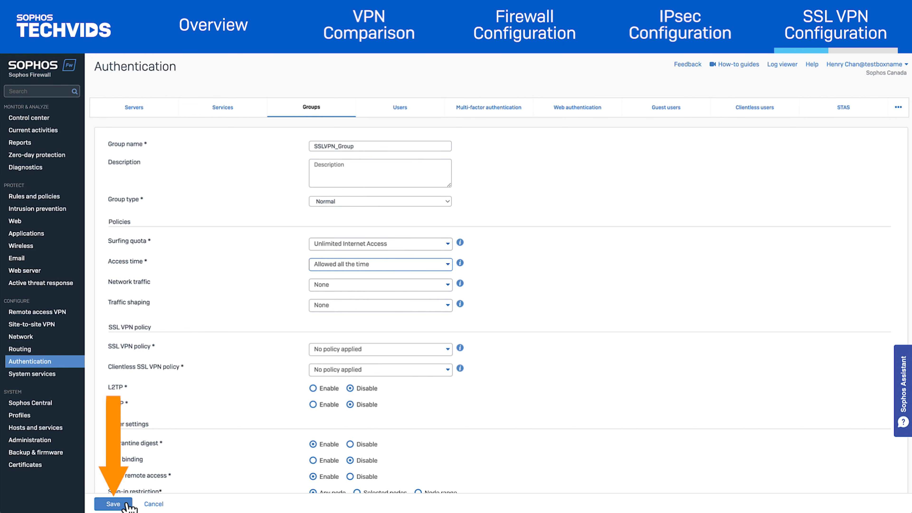
left_click(113, 504)
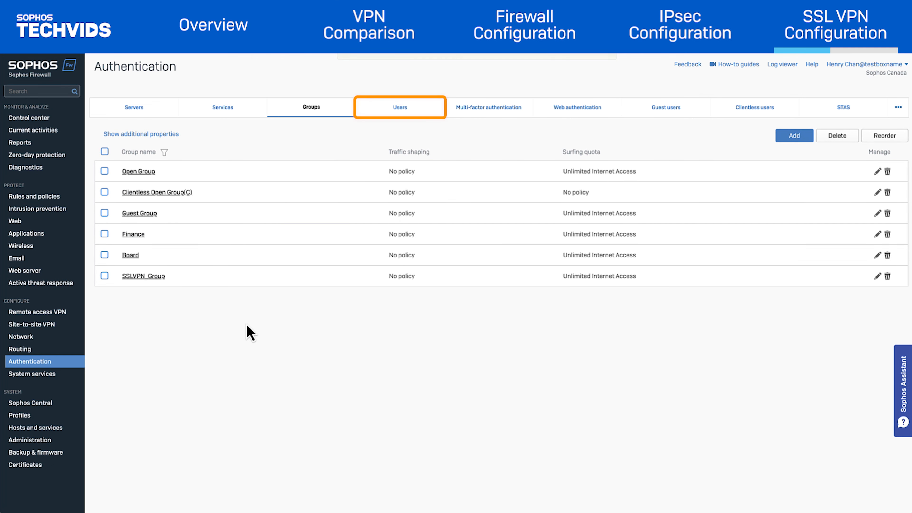
Assign the Test User account to the SSLVPN_Group group and save the user
left_click(438, 107)
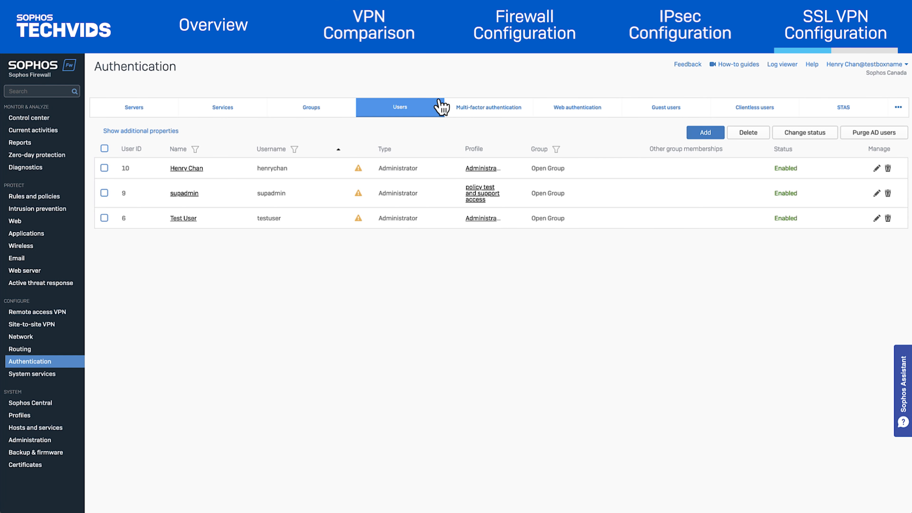
left_click(195, 221)
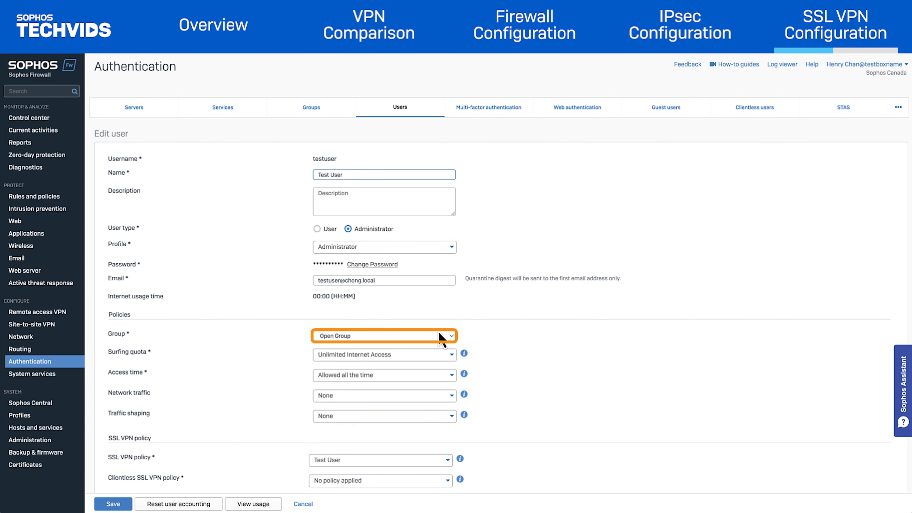
left_click(439, 335)
left_click(423, 376)
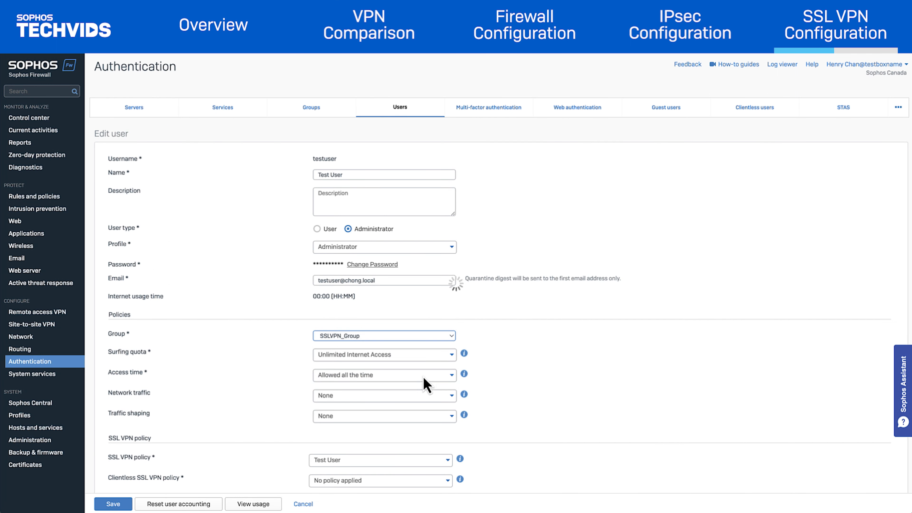
left_click(114, 504)
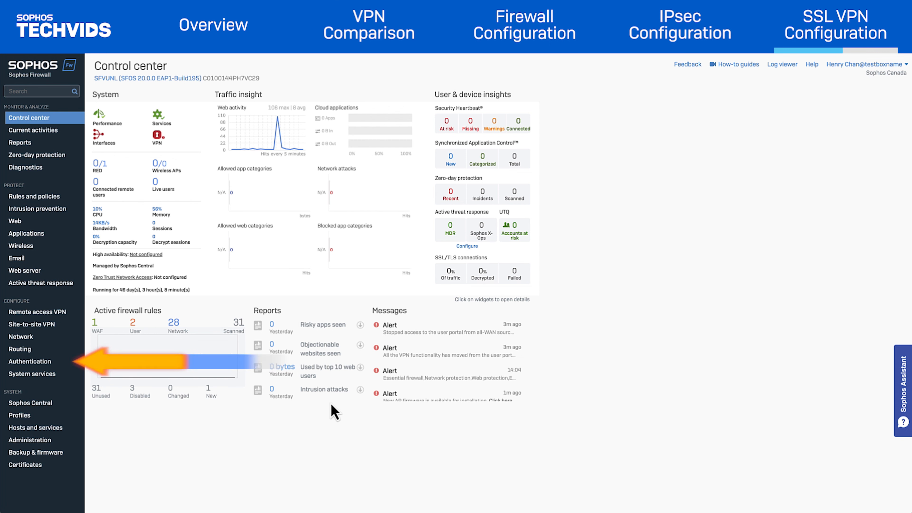
Open the firewall's authentication settings
left_click(31, 361)
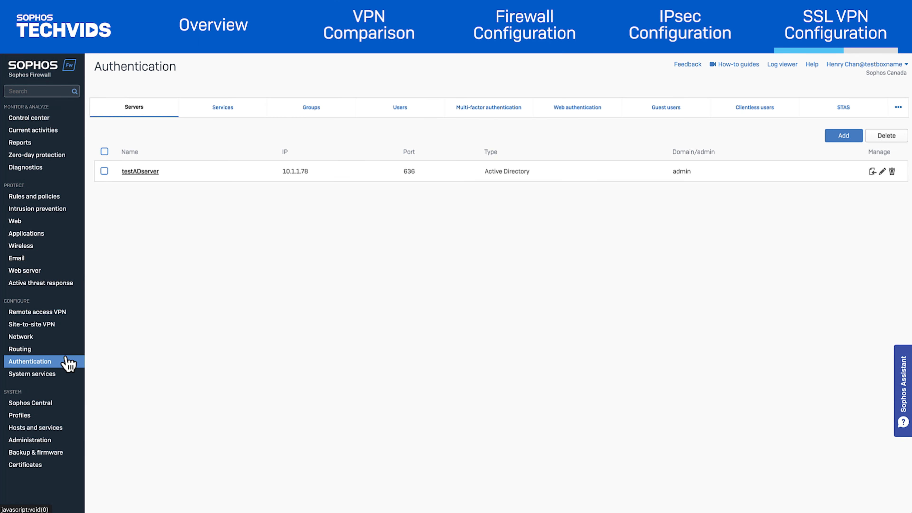